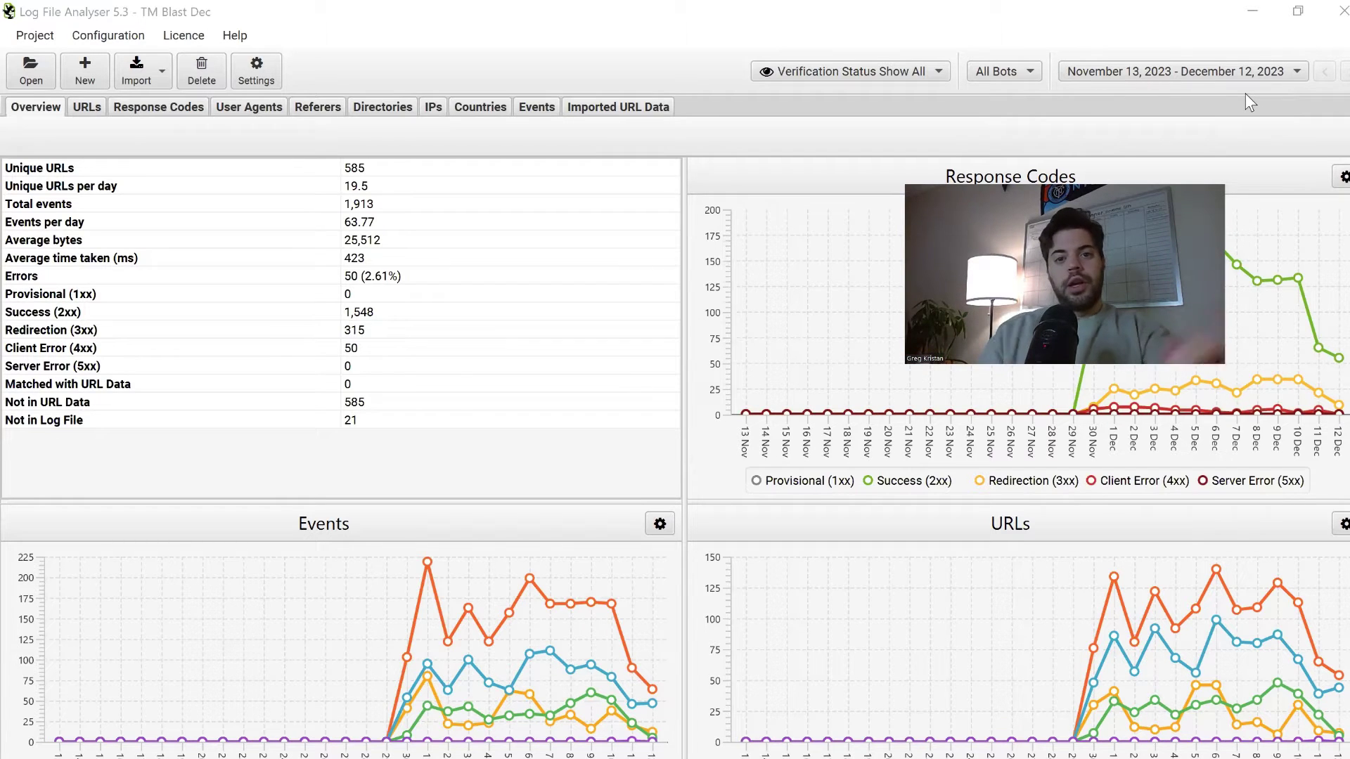
Open the All Bots dropdown in the toolbar to list the available bot types.
left_click(1012, 77)
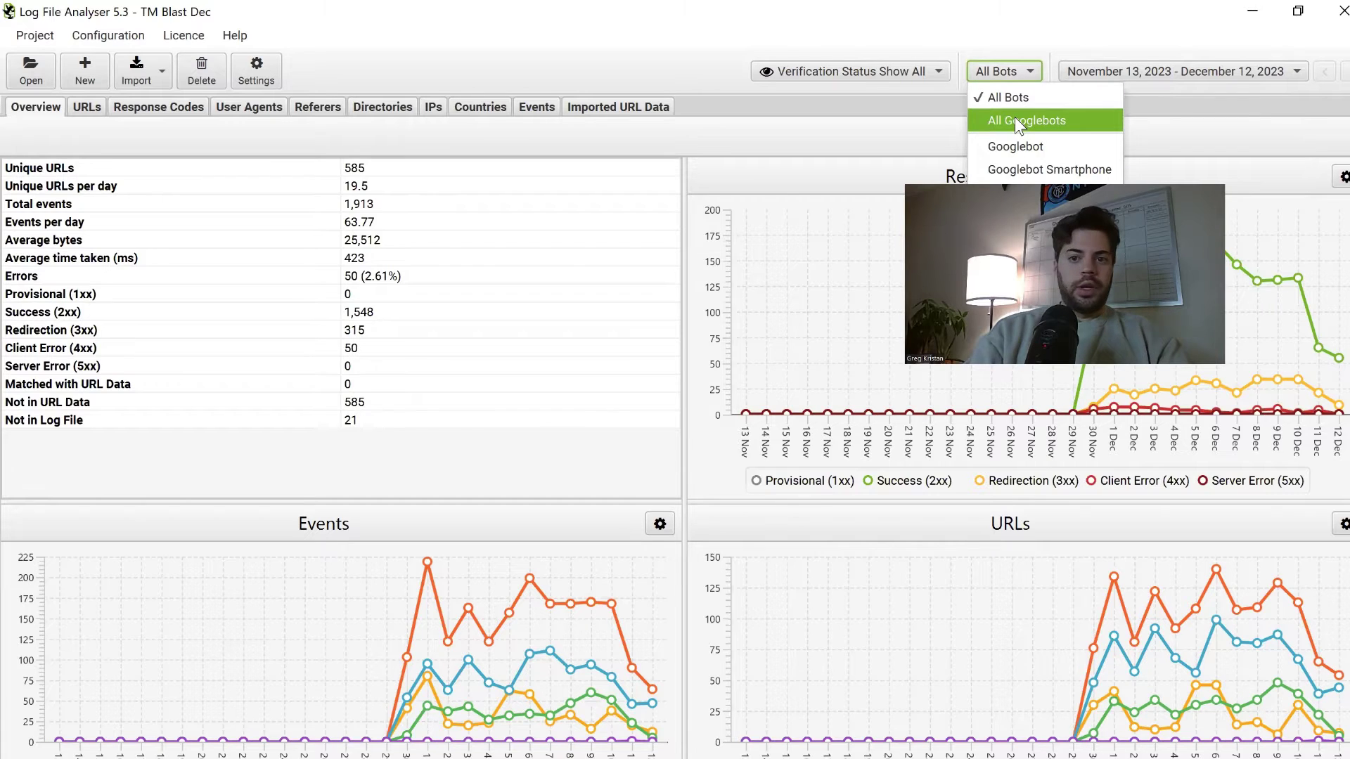
Filter the log data to All Googlebots so the overview shows 202 URLs and 893 events.
left_click(1015, 116)
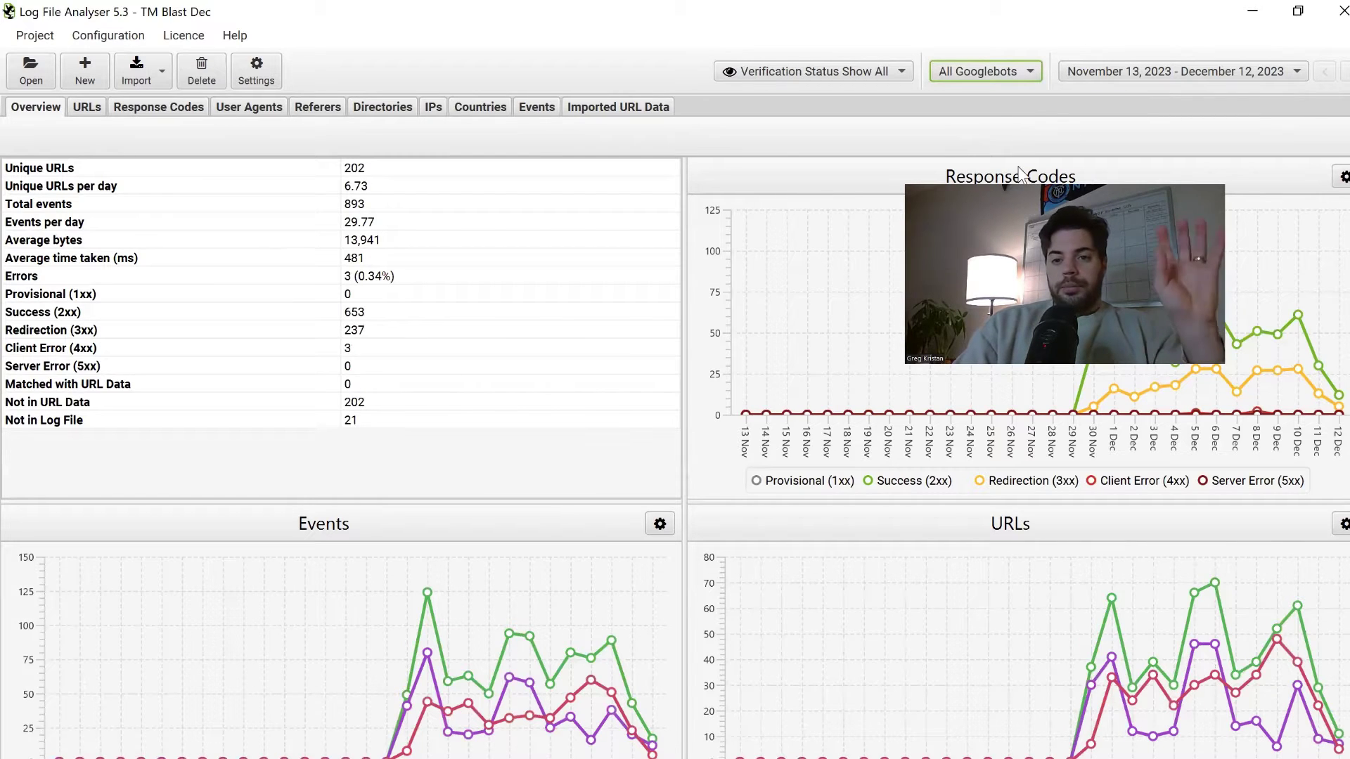
left_click(1009, 67)
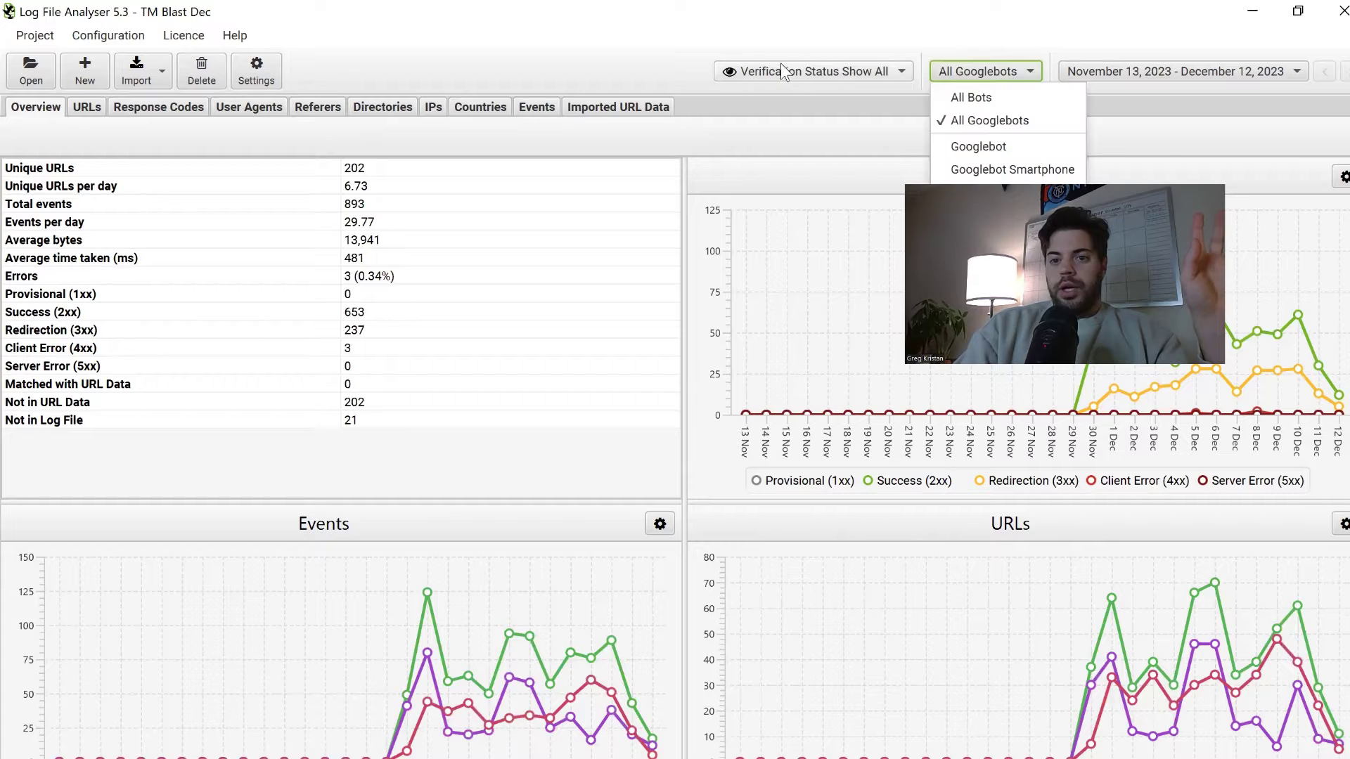
left_click(715, 27)
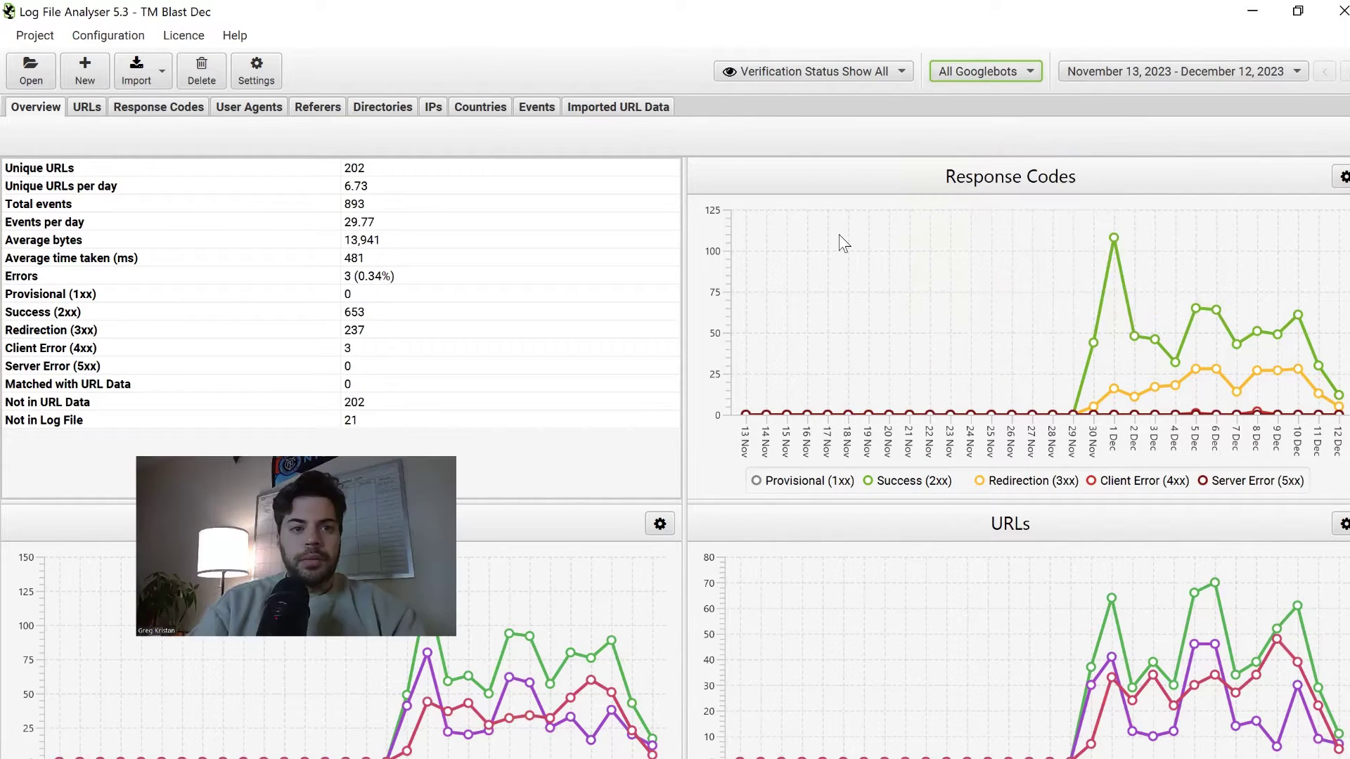
Show Success (2xx) response-code URLs in tree view and select the services/ folder.
left_click(166, 113)
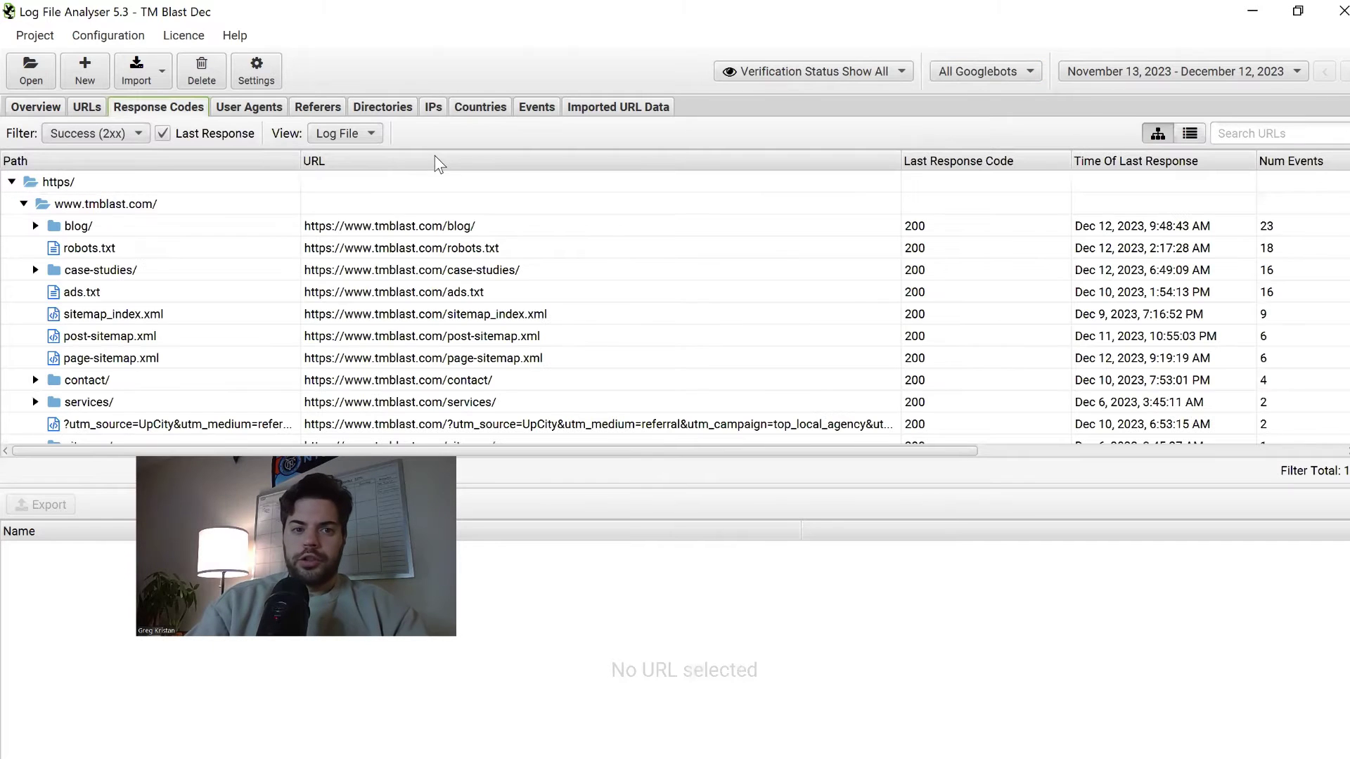
left_click(1188, 137)
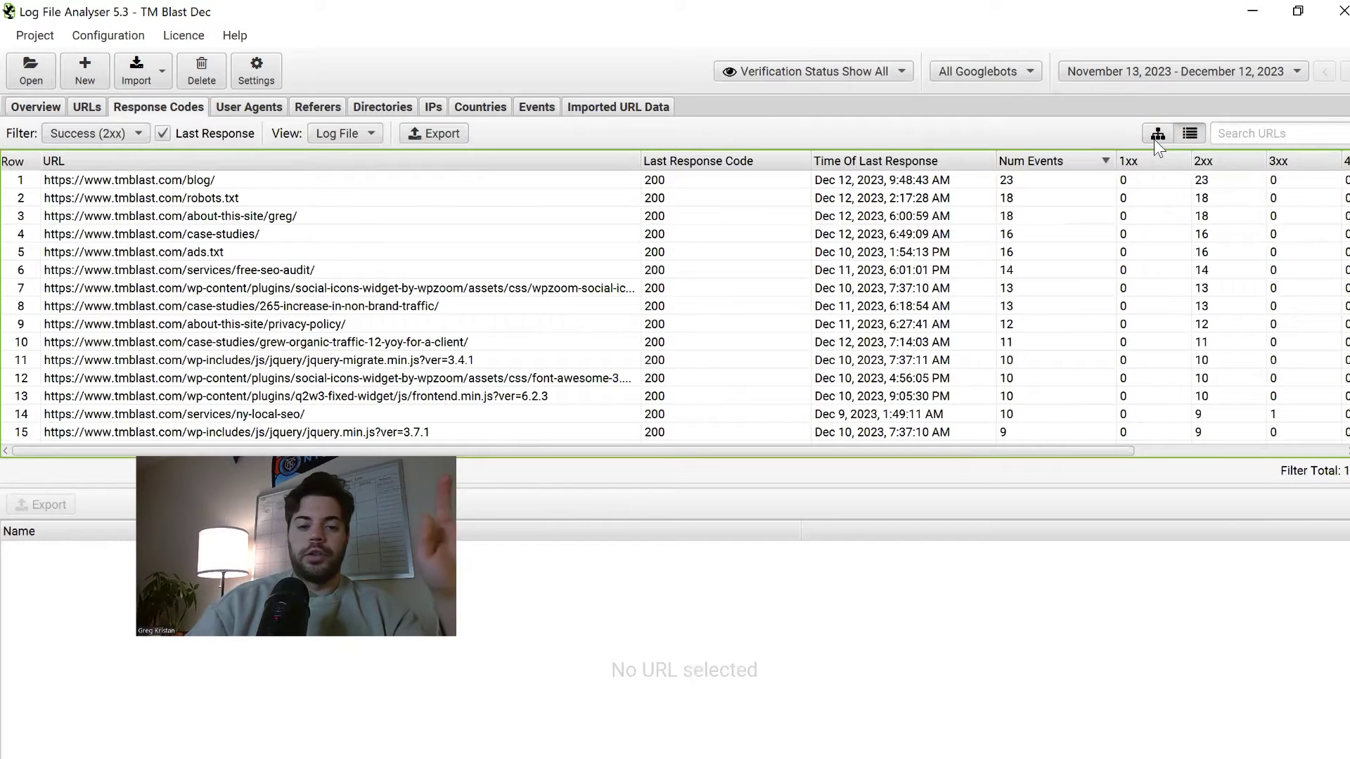
left_click(1156, 137)
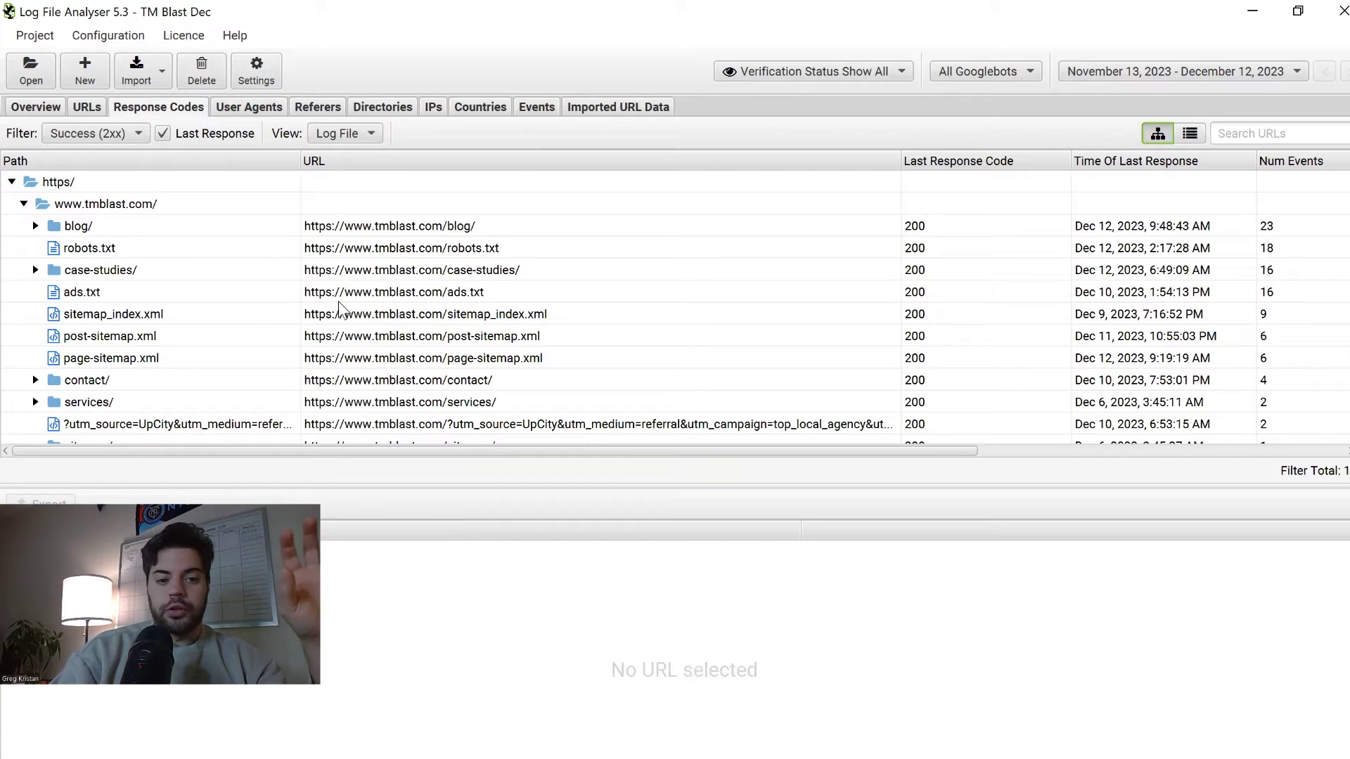
scroll(143, 299, "down", 1)
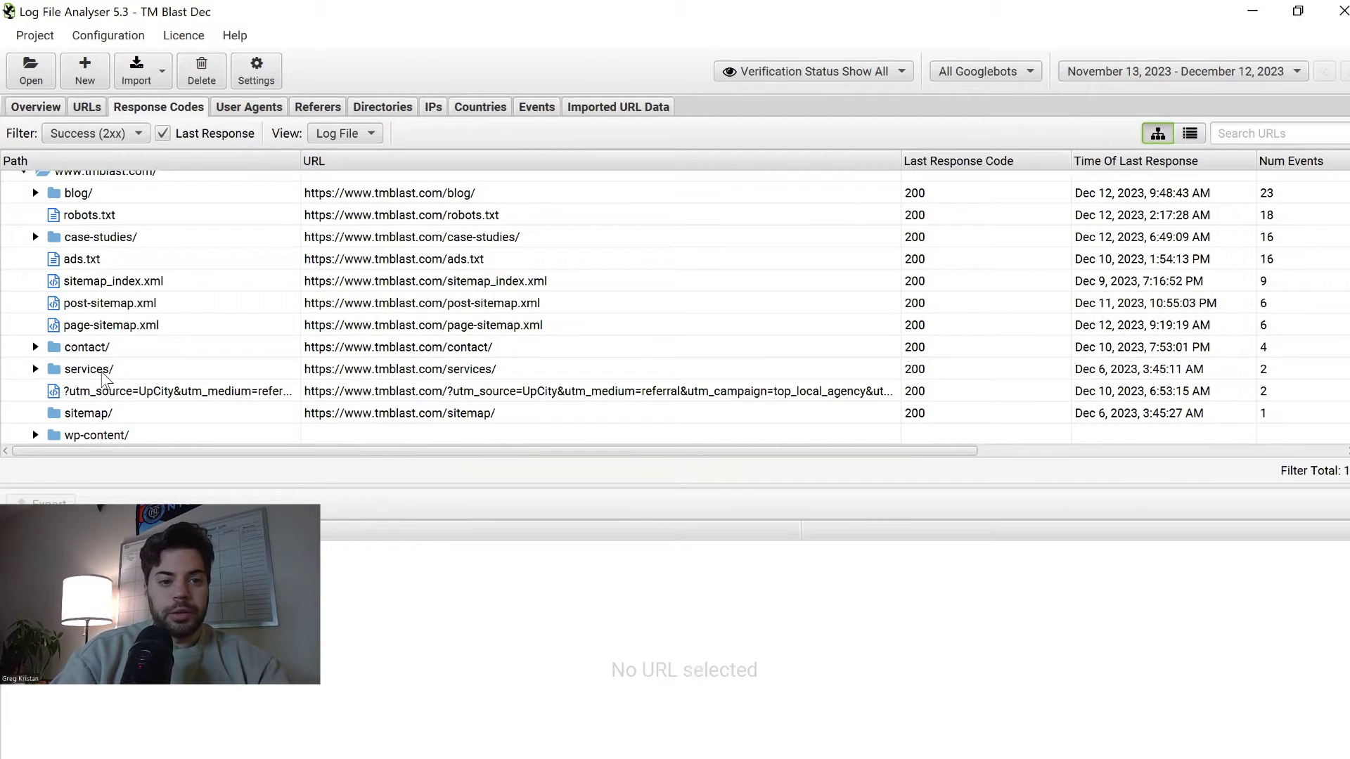
left_click(103, 372)
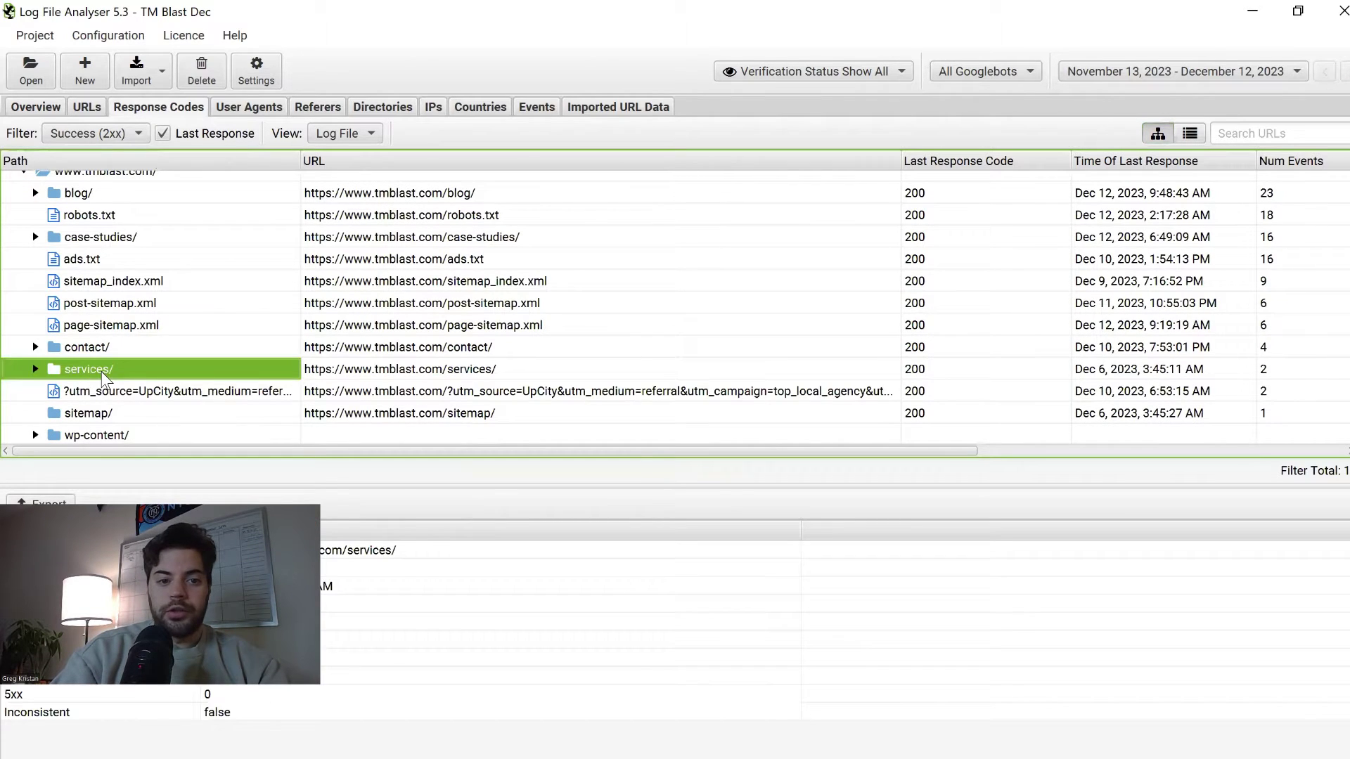
Expand services/ and load the 14 log events for free-seo-audit/.
left_click(35, 369)
scroll(346, 325, "down", 3)
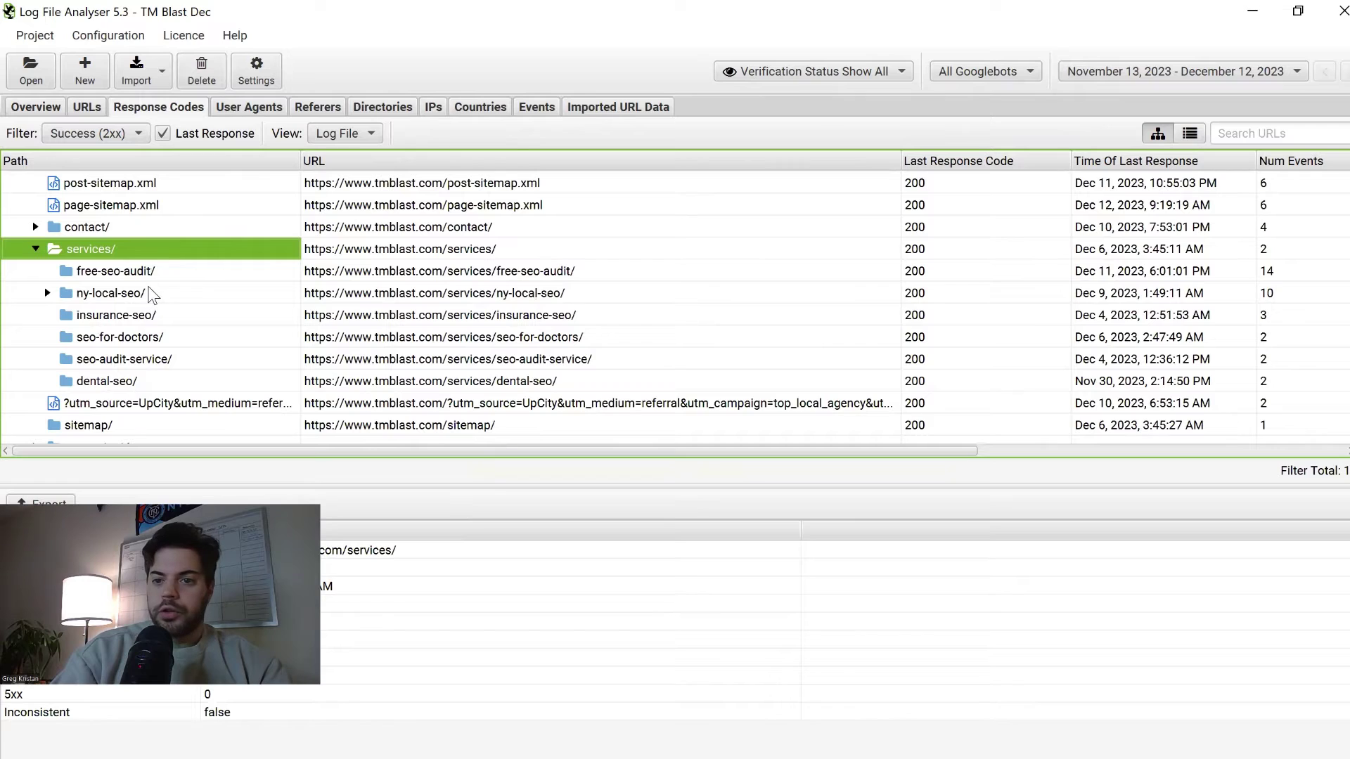
left_click(1283, 273)
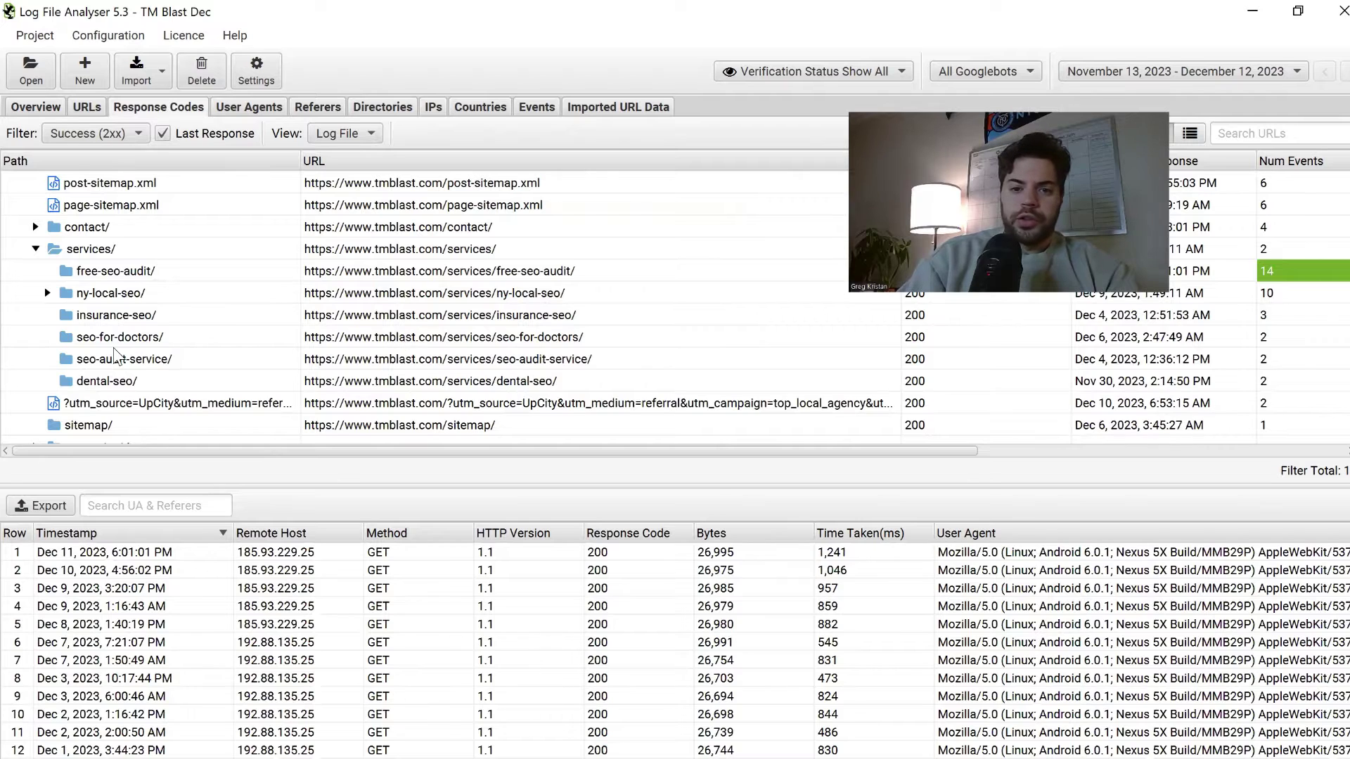
View log events for insurance-seo/ and seo-for-doctors/, then maximize the Excel workbook.
left_click(112, 315)
left_click(104, 340)
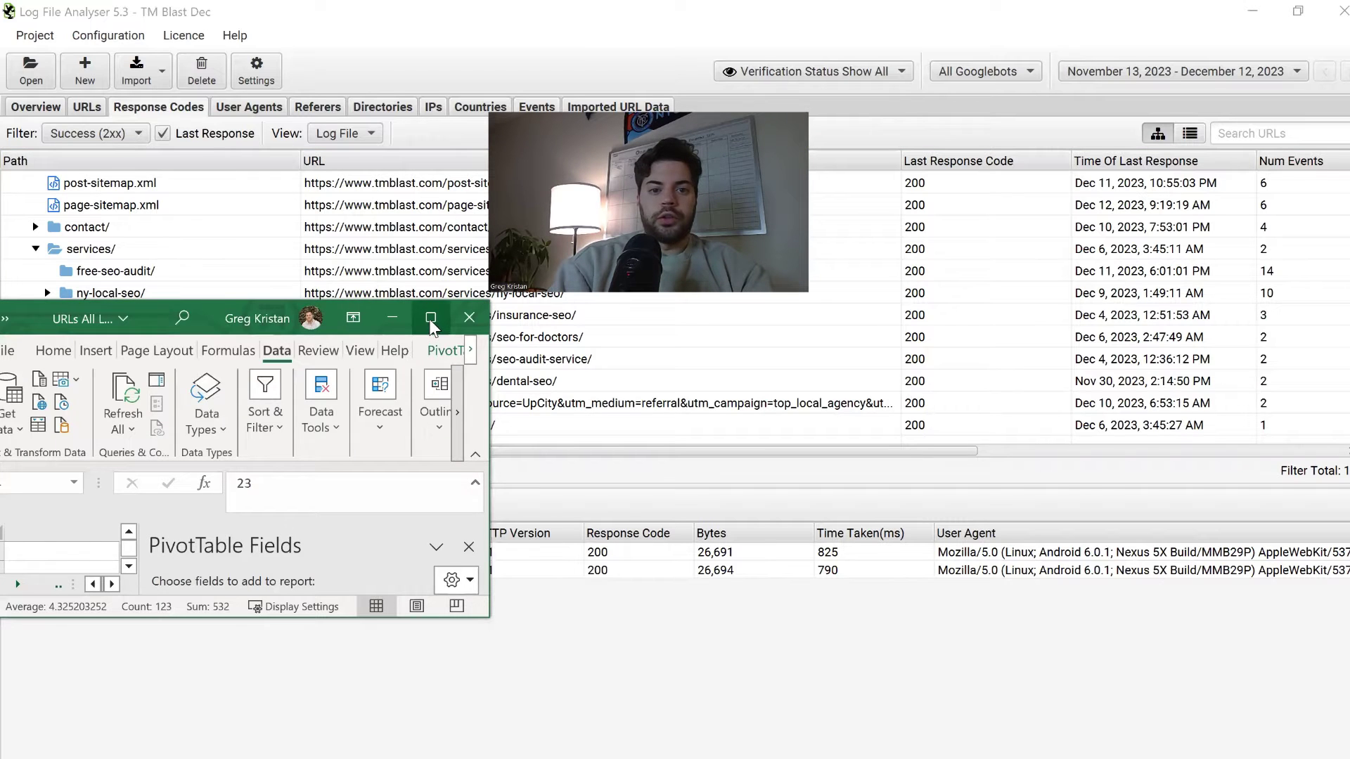
left_click(431, 320)
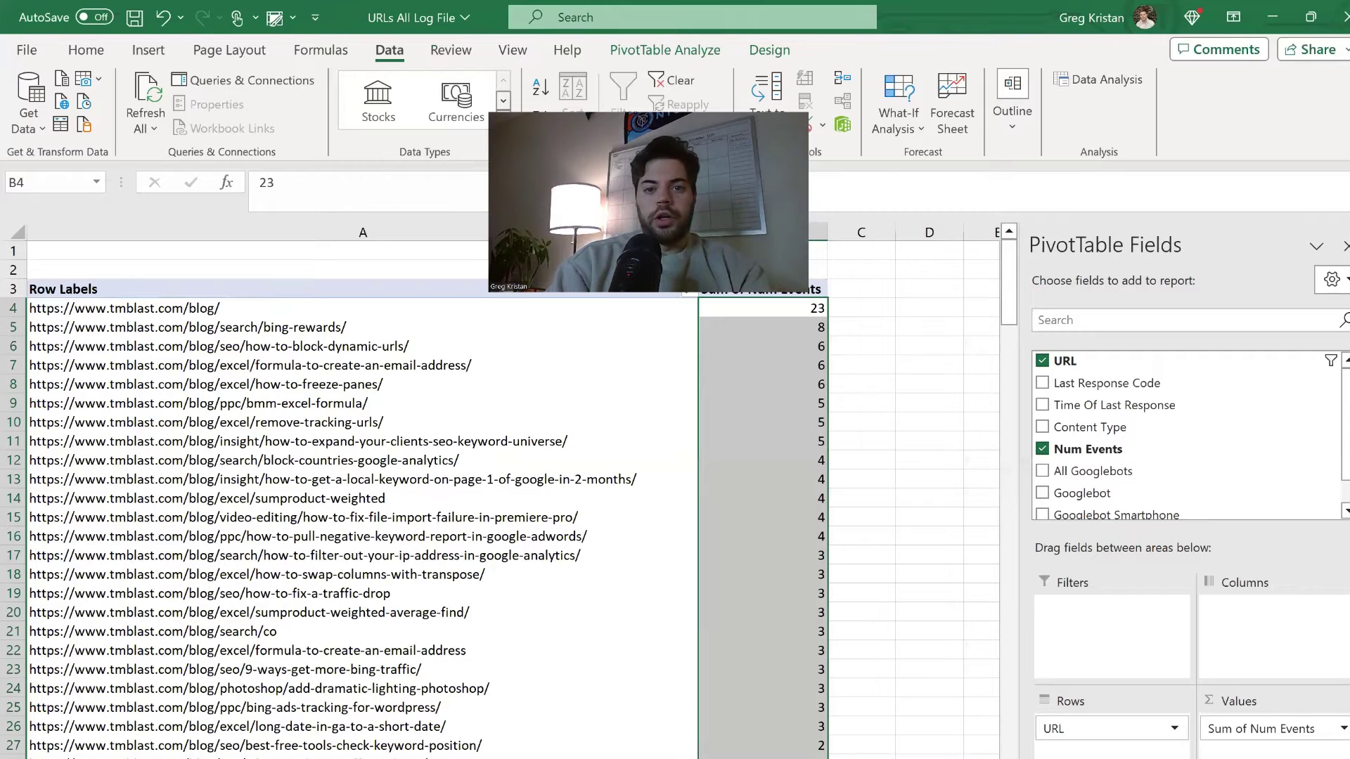
Browse the workbook's source data sheets, then return to the pivot table sheet.
key("ctrl+Page_Down")
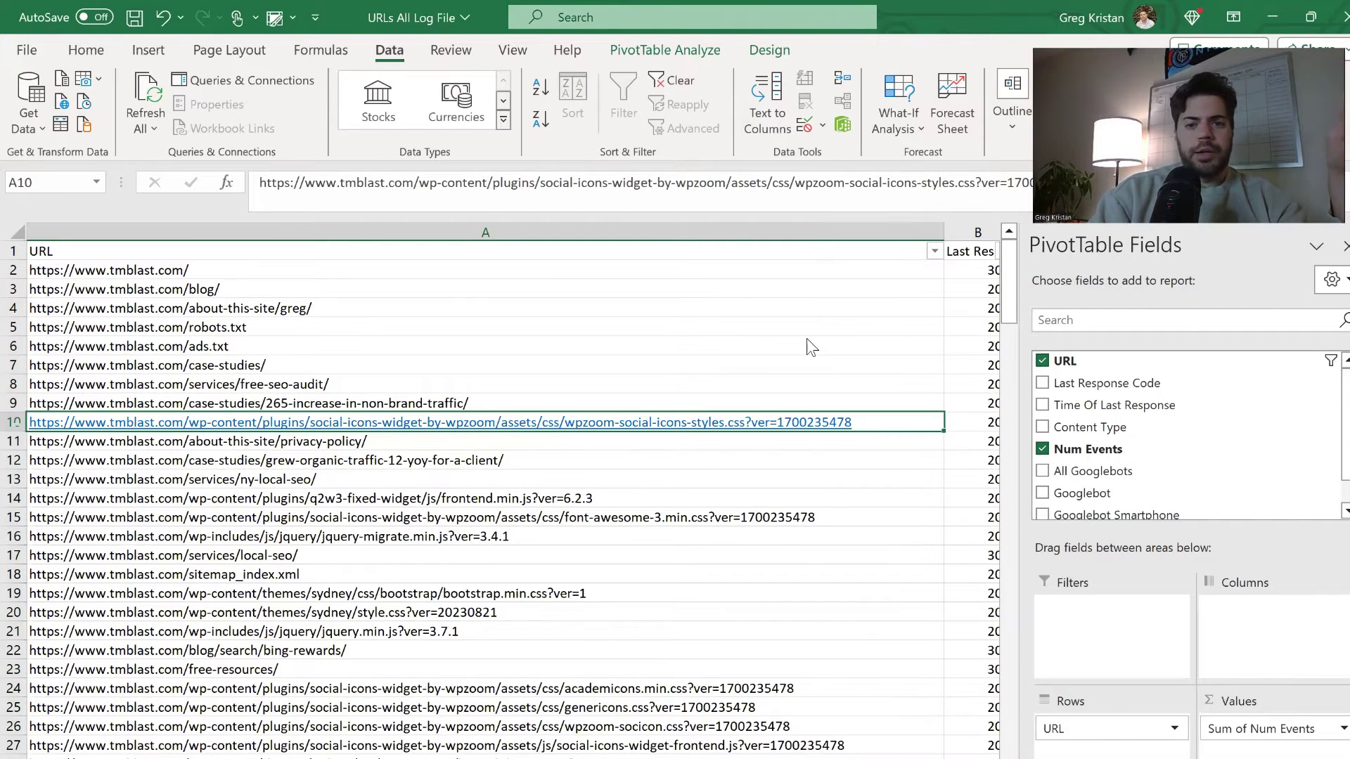
key("ctrl+Page_Down")
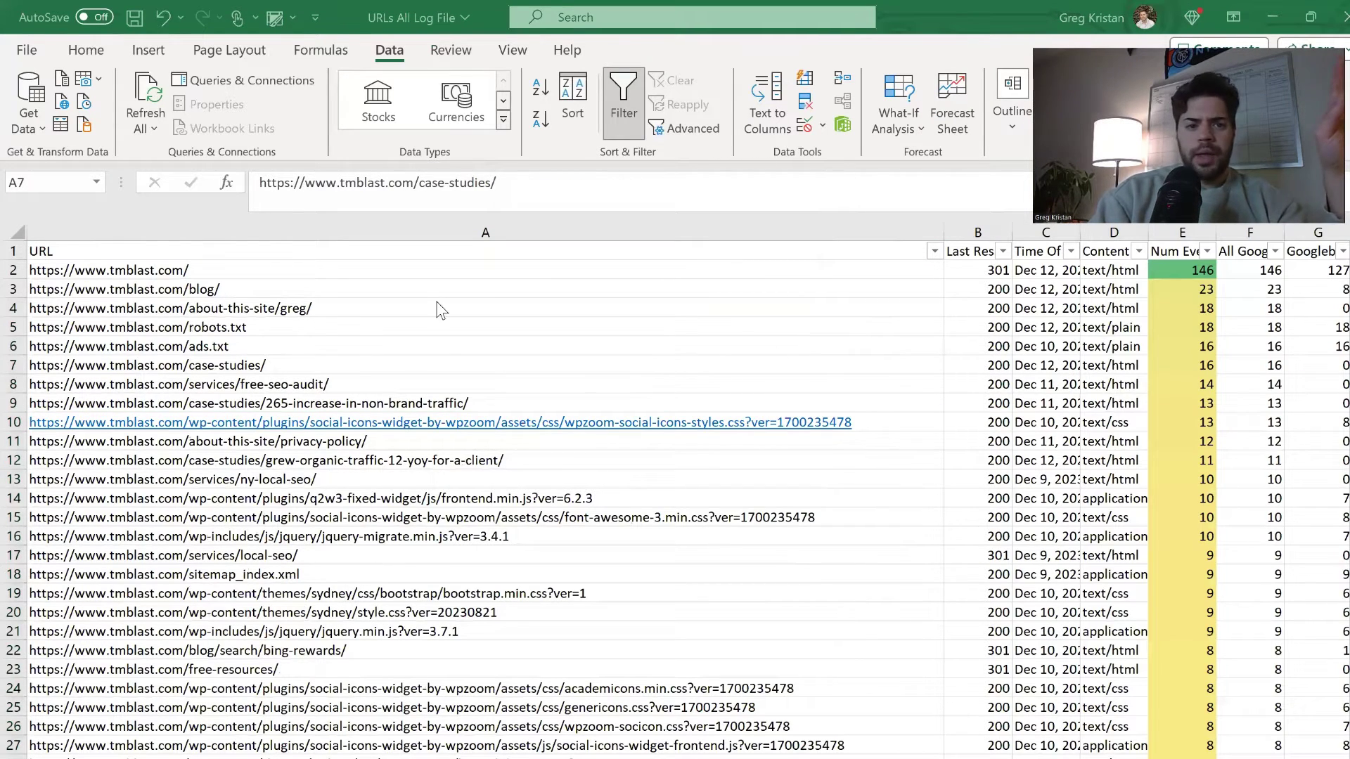
key("Down")
key("Down")
key("Down")
key("Down")
key("Down")
key("Down")
key("Down")
key("Down")
key("Down")
key("Down")
key("Down")
key("Down")
key("Down")
key("Down")
key("Down")
key("Down")
key("Down")
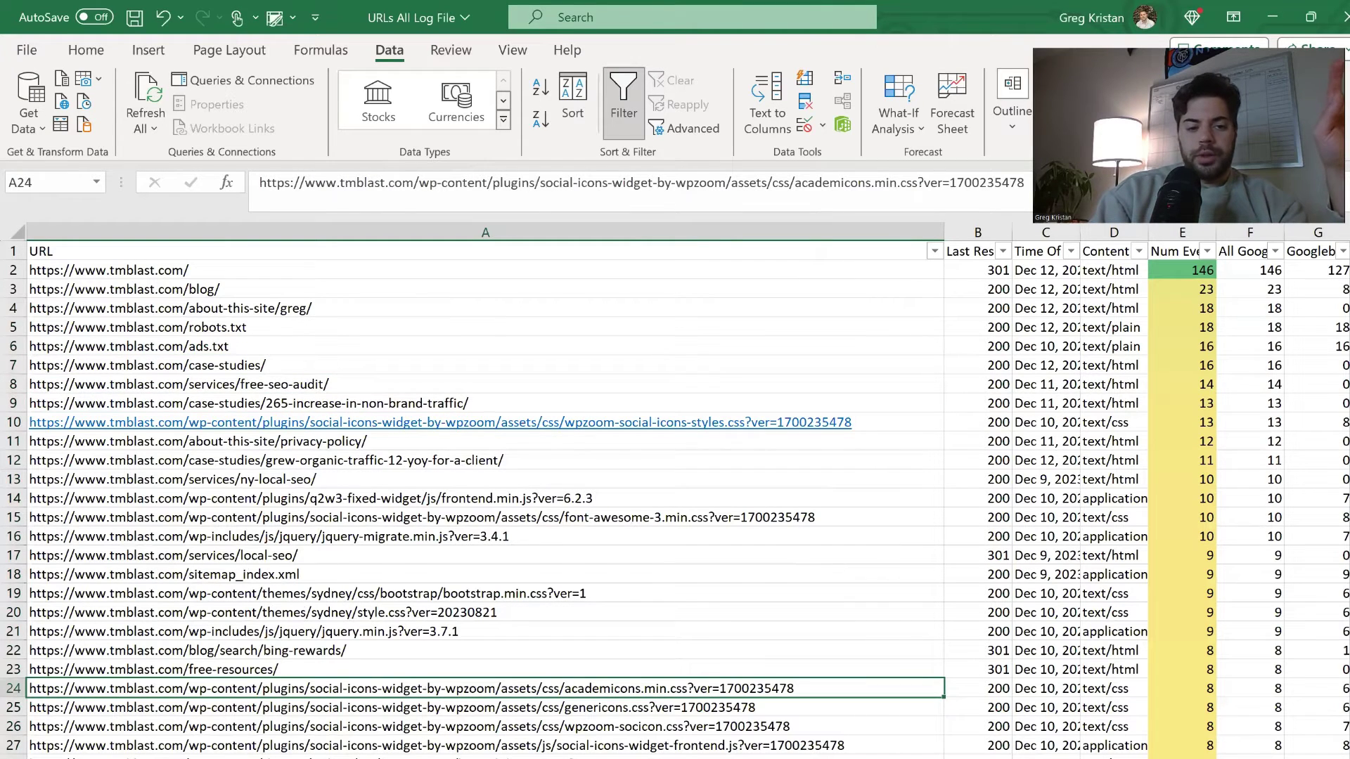
key("ctrl+Page_Up")
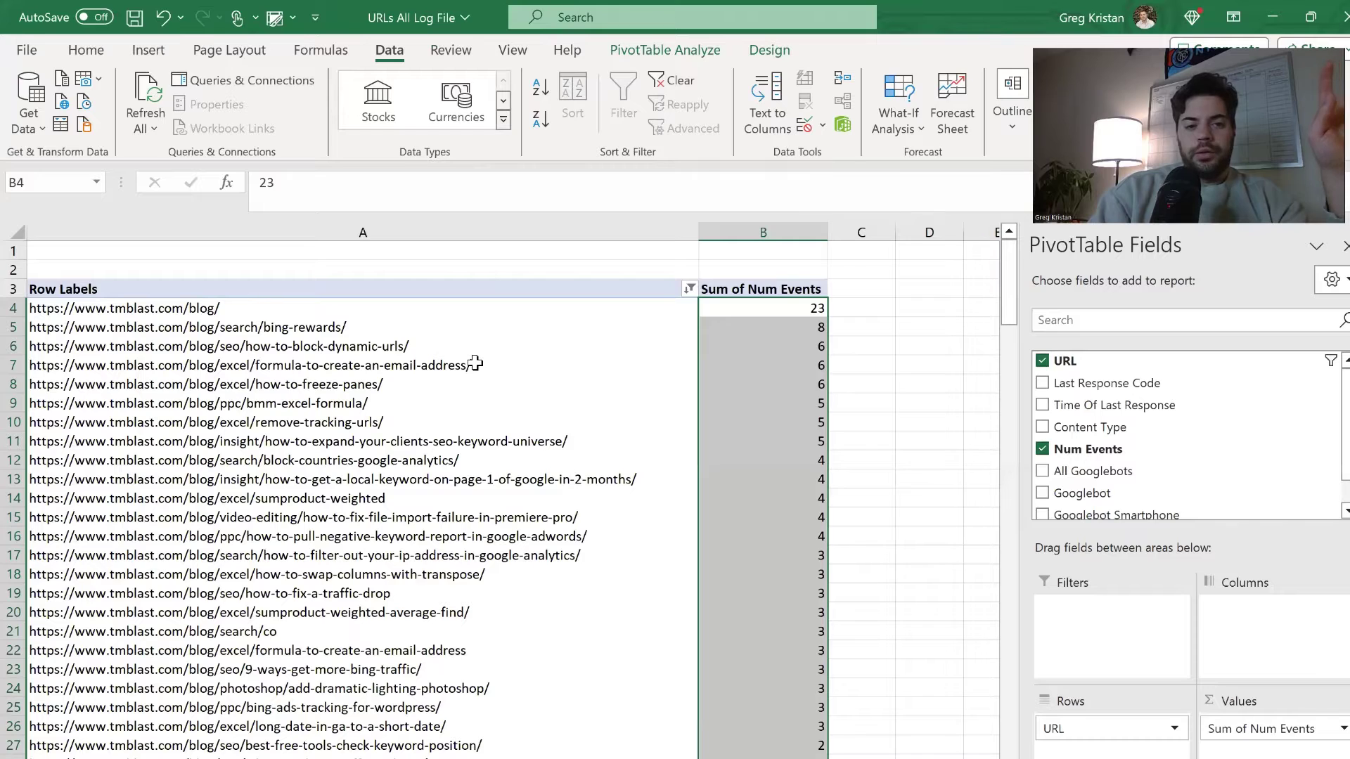
Check the pivot's blog/ count of 23 and the 266 total, then view the raw data sheet.
left_click(473, 363)
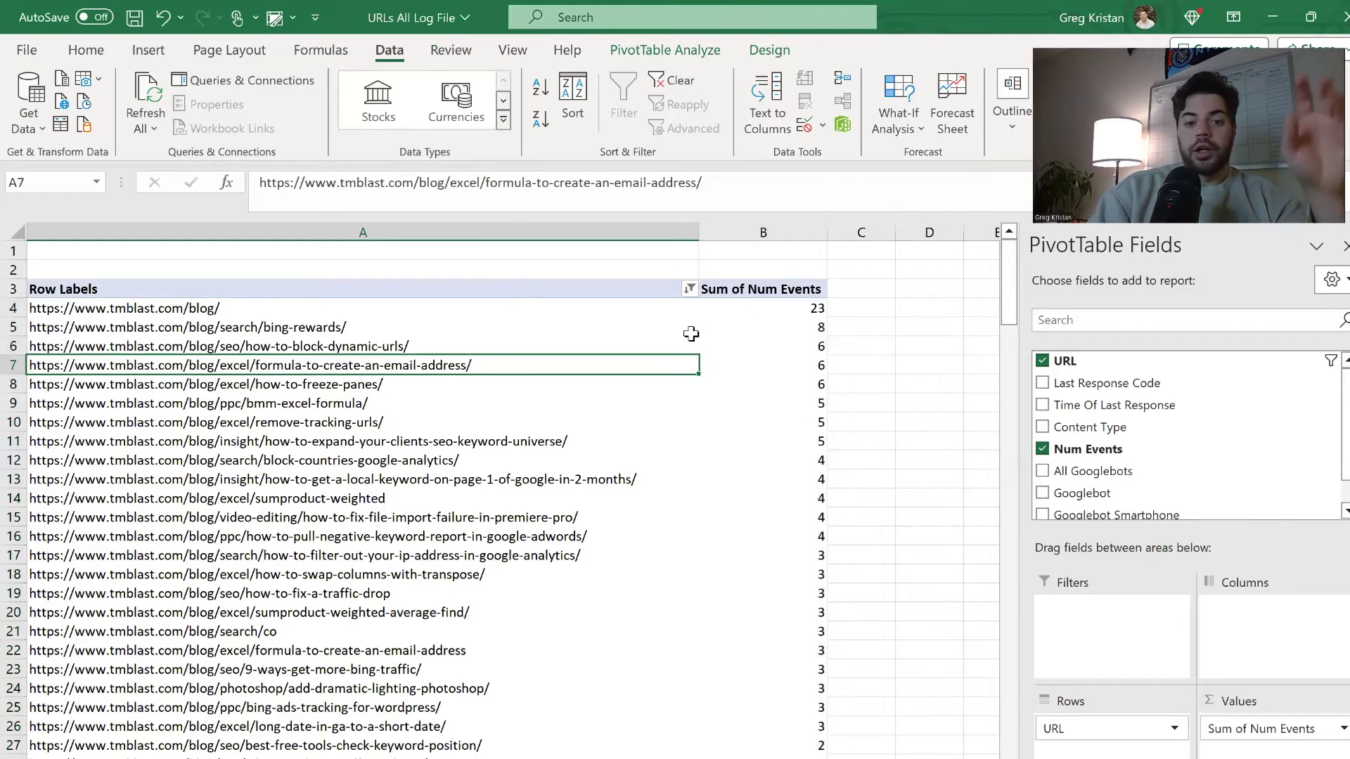
left_click(791, 308)
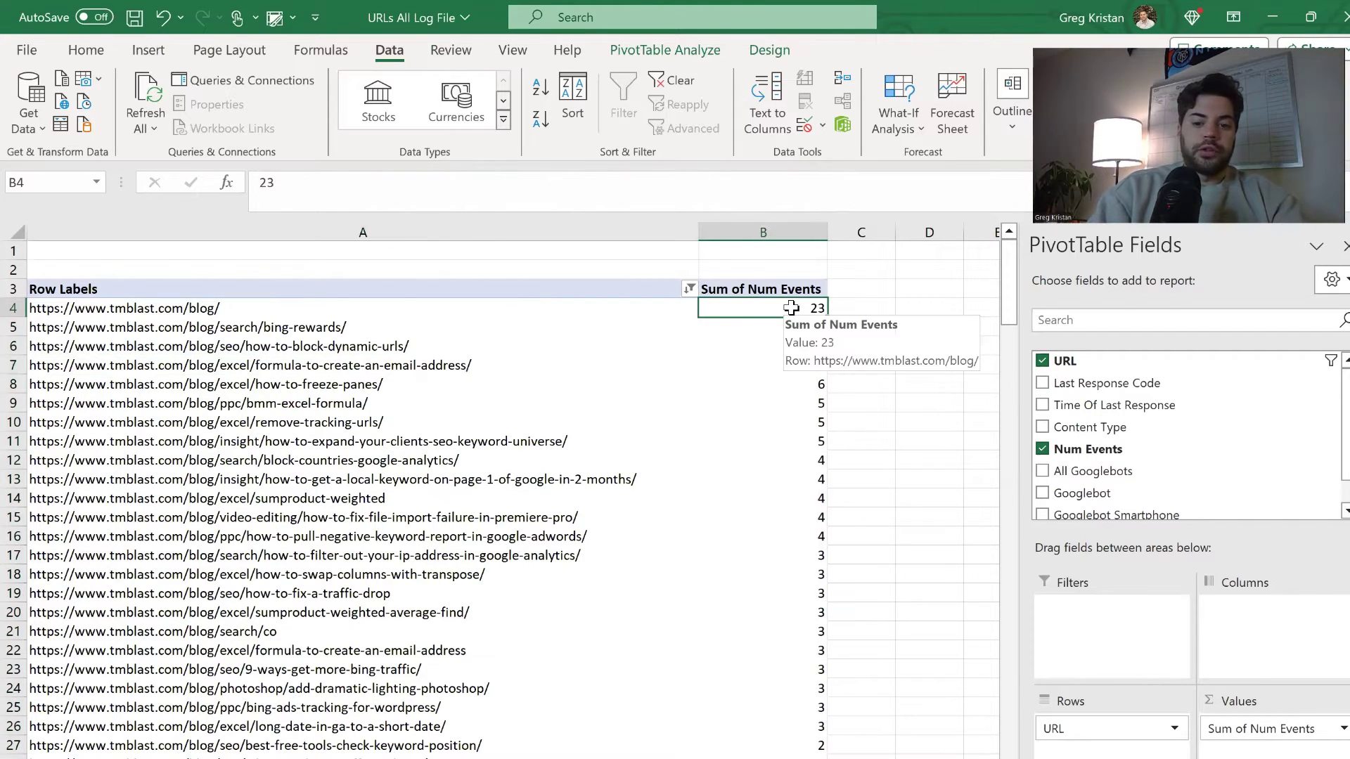
key("ctrl+Down")
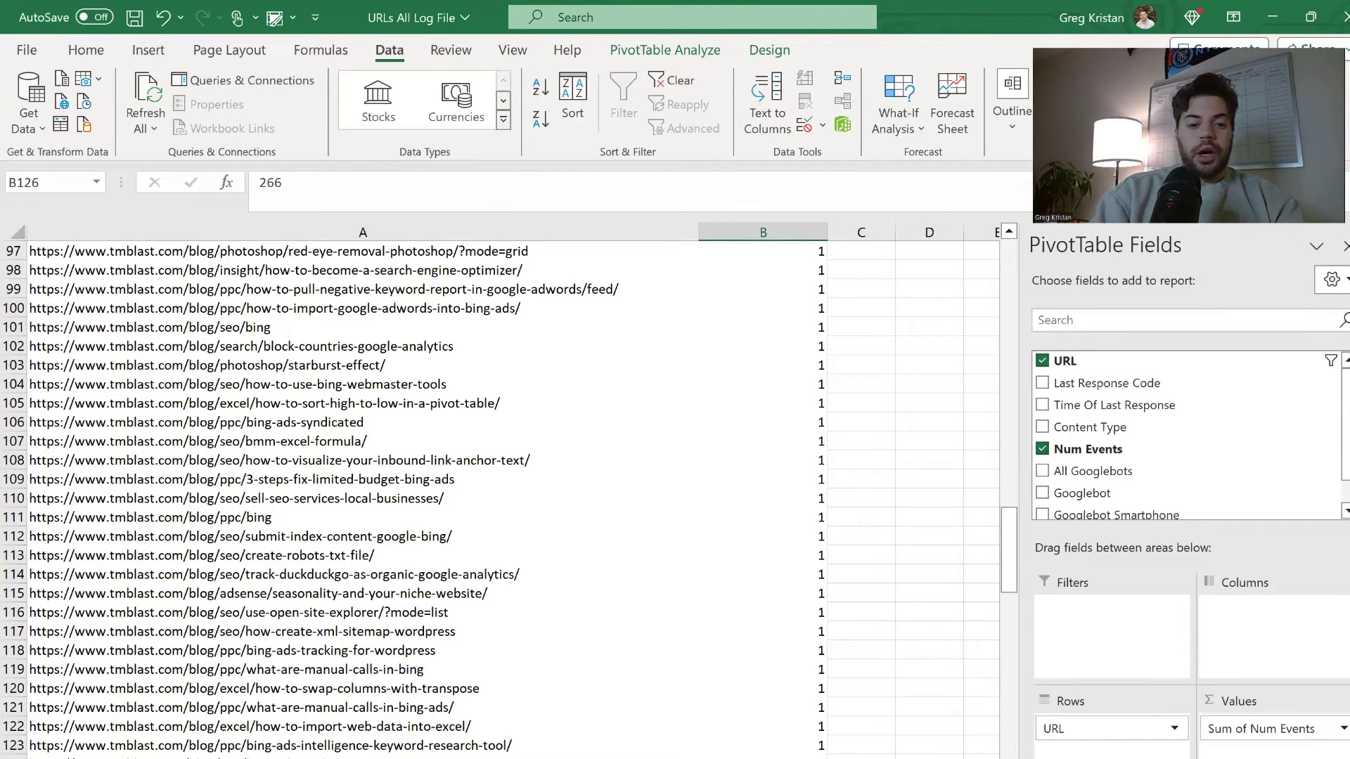
key("ctrl+Page_Down")
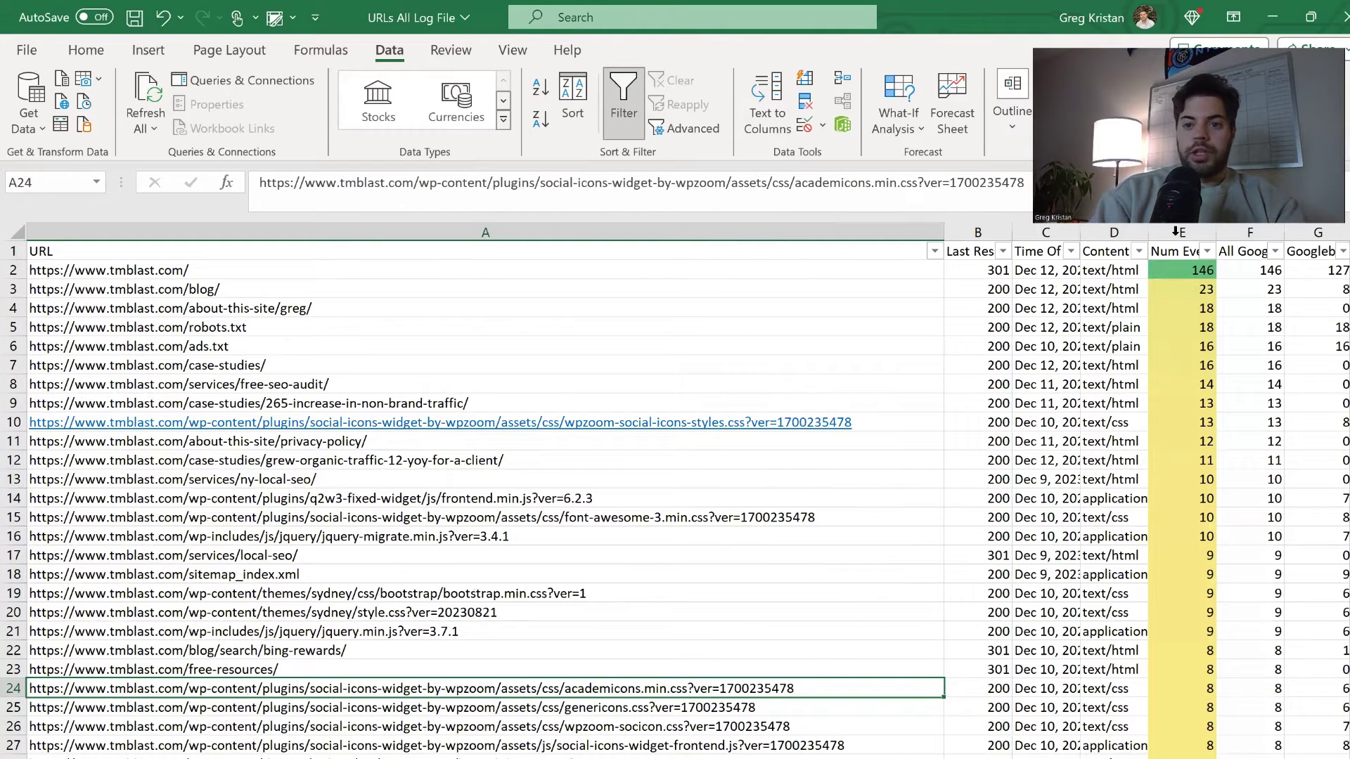
Select the Num Events column E, then return to Log File Analyser.
left_click(1177, 232)
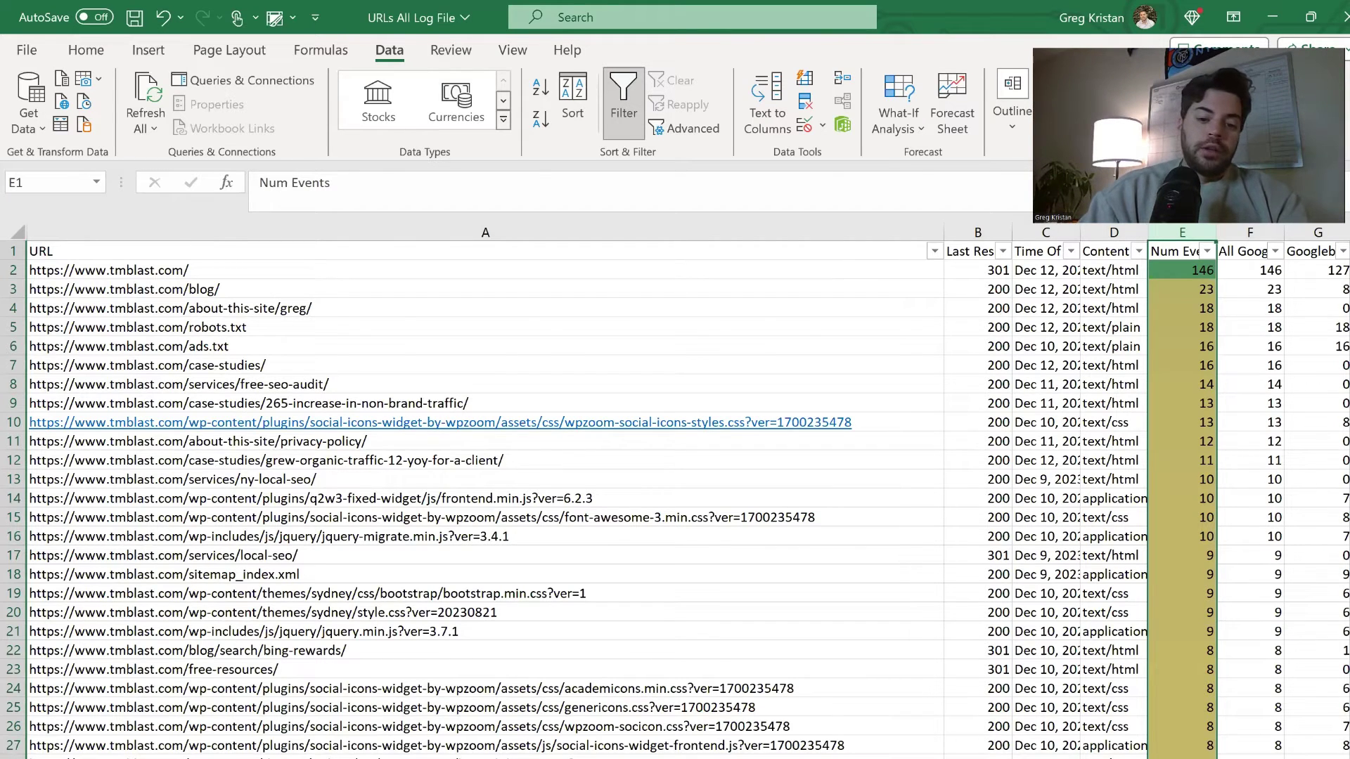
key("alt+Tab")
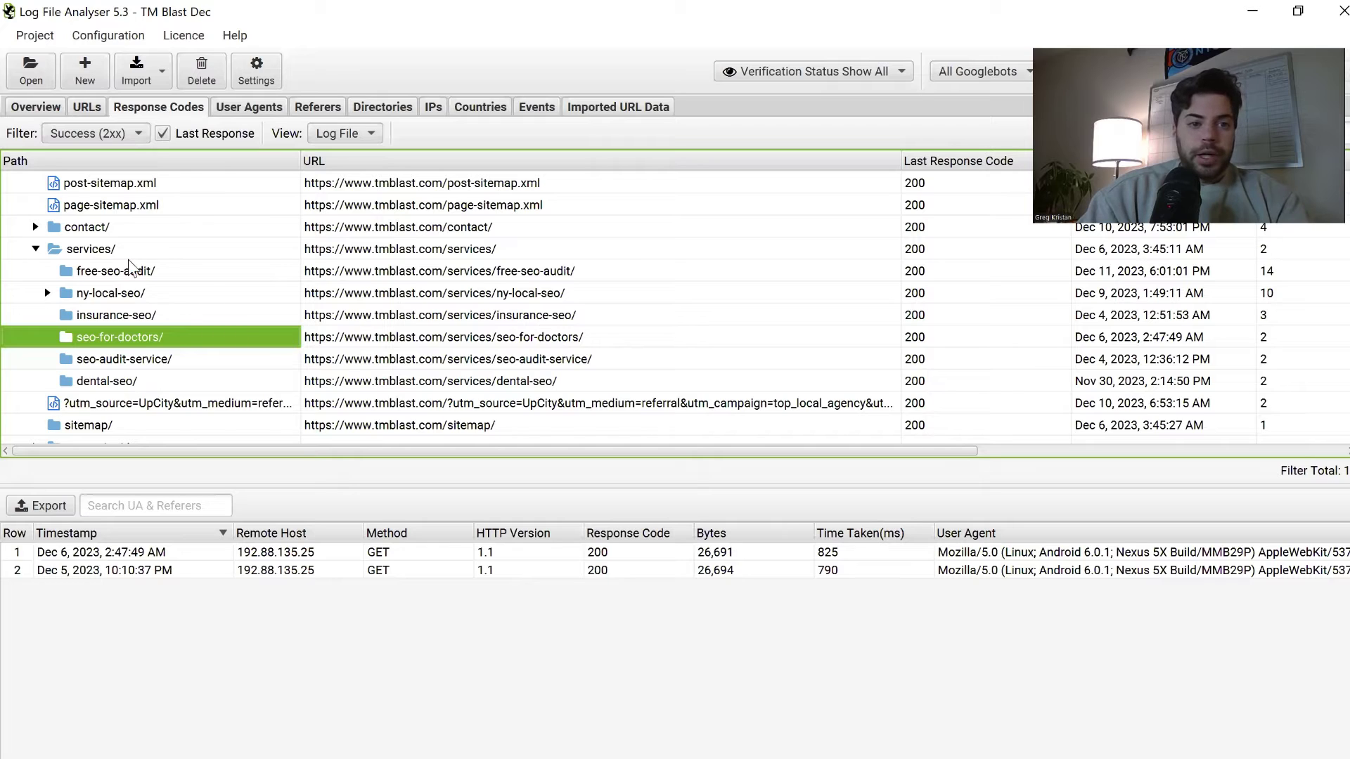
Expand blog/ and fun/ and show the two crawl events (Dec 8, 11) for use-bing-maps/.
scroll(42, 232, "up", 3)
left_click(34, 227)
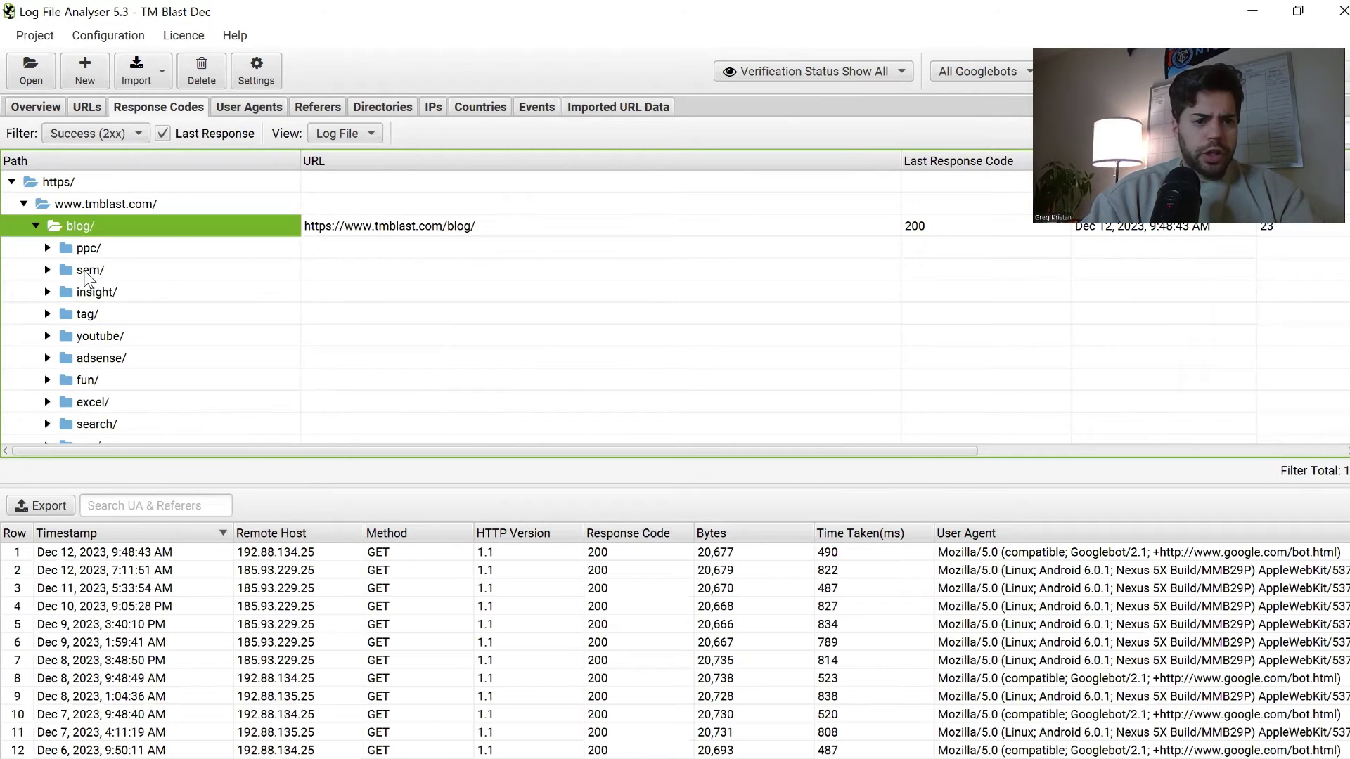
left_click(54, 380)
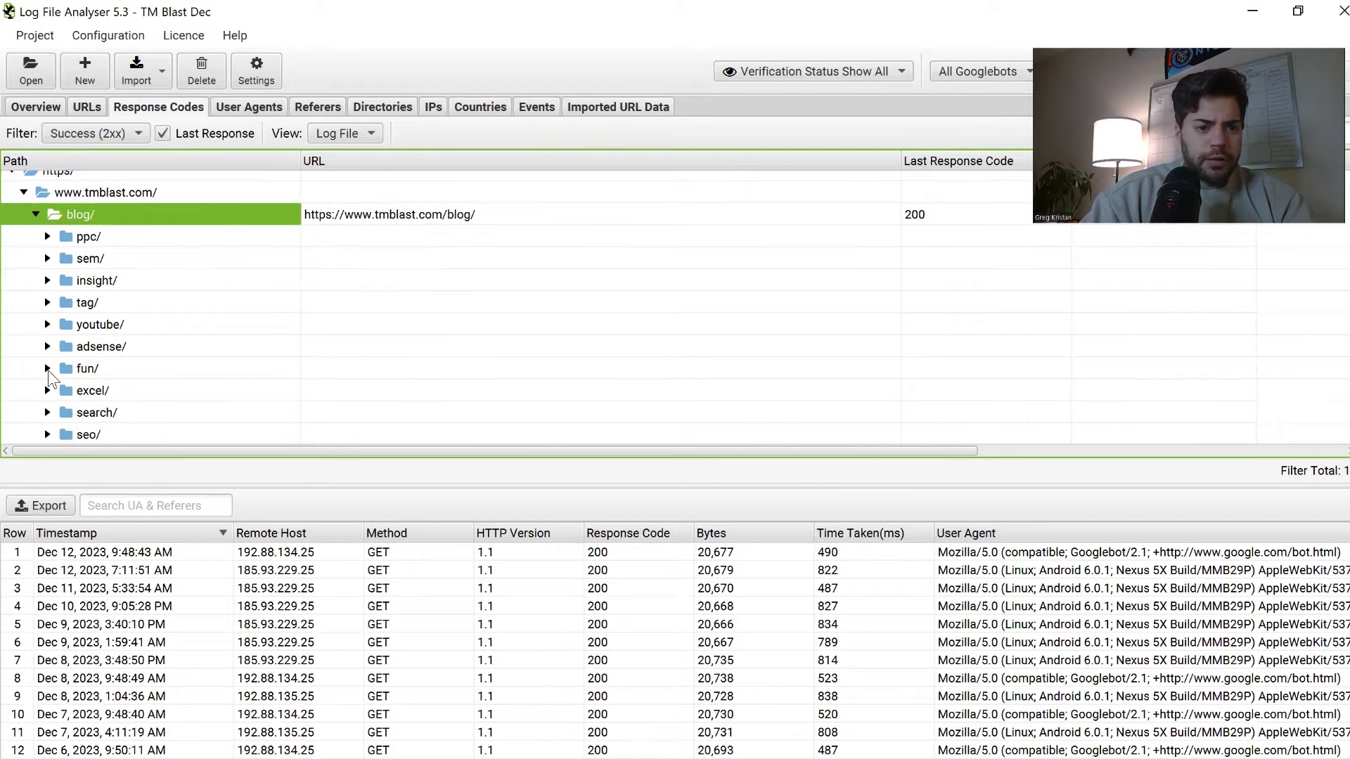
left_click(138, 391)
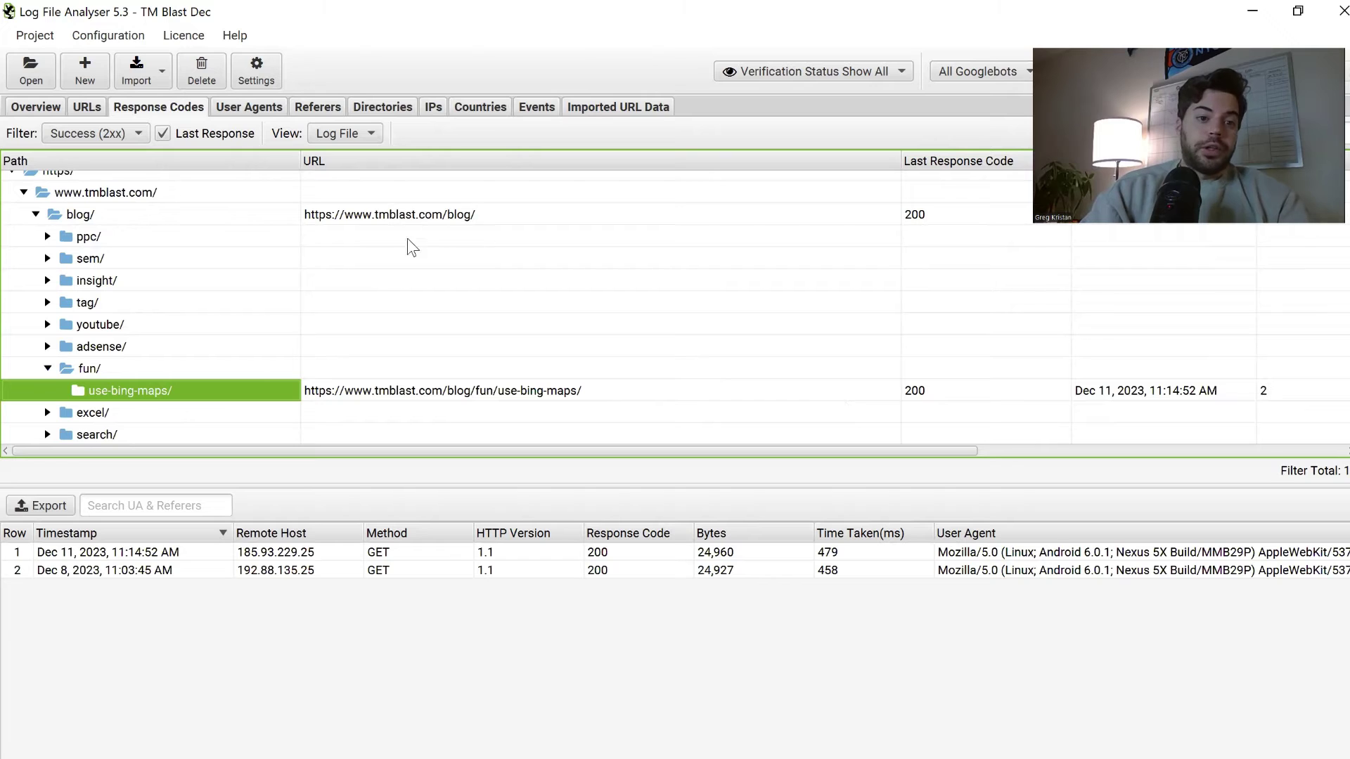
Expand youtube/ and ppc/ under blog/, revealing bmm-excel-formula/ with 5 events.
scroll(281, 356, "down", 1)
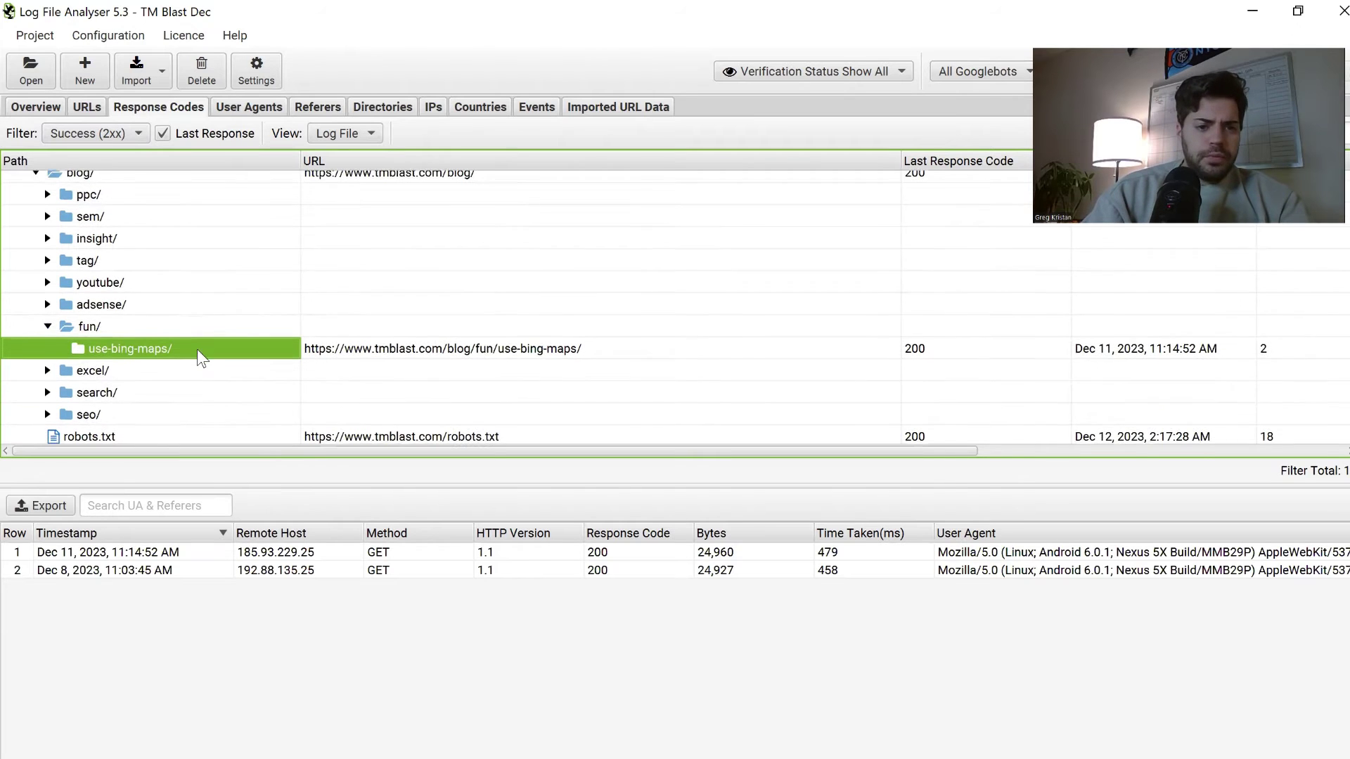
left_click(47, 280)
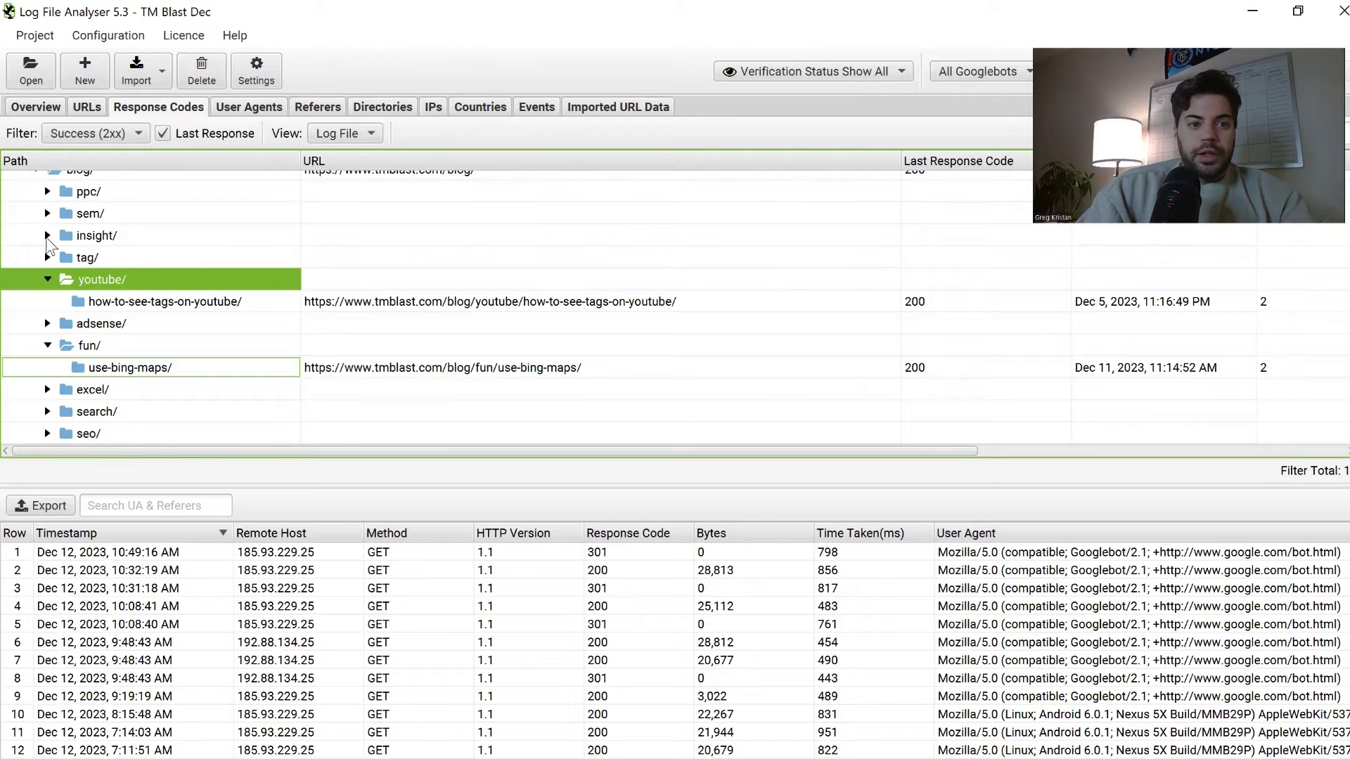
left_click(48, 192)
scroll(508, 330, "up", 1)
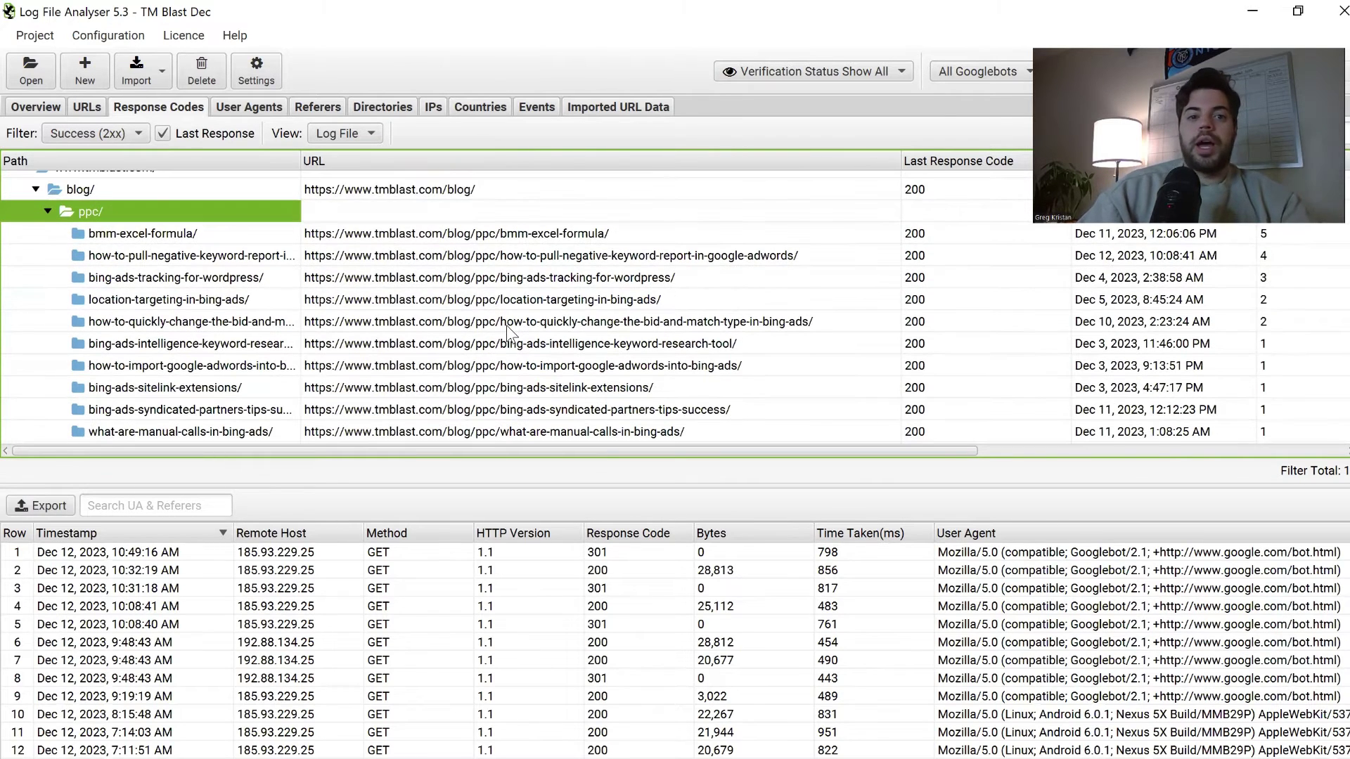
scroll(507, 330, "up", 1)
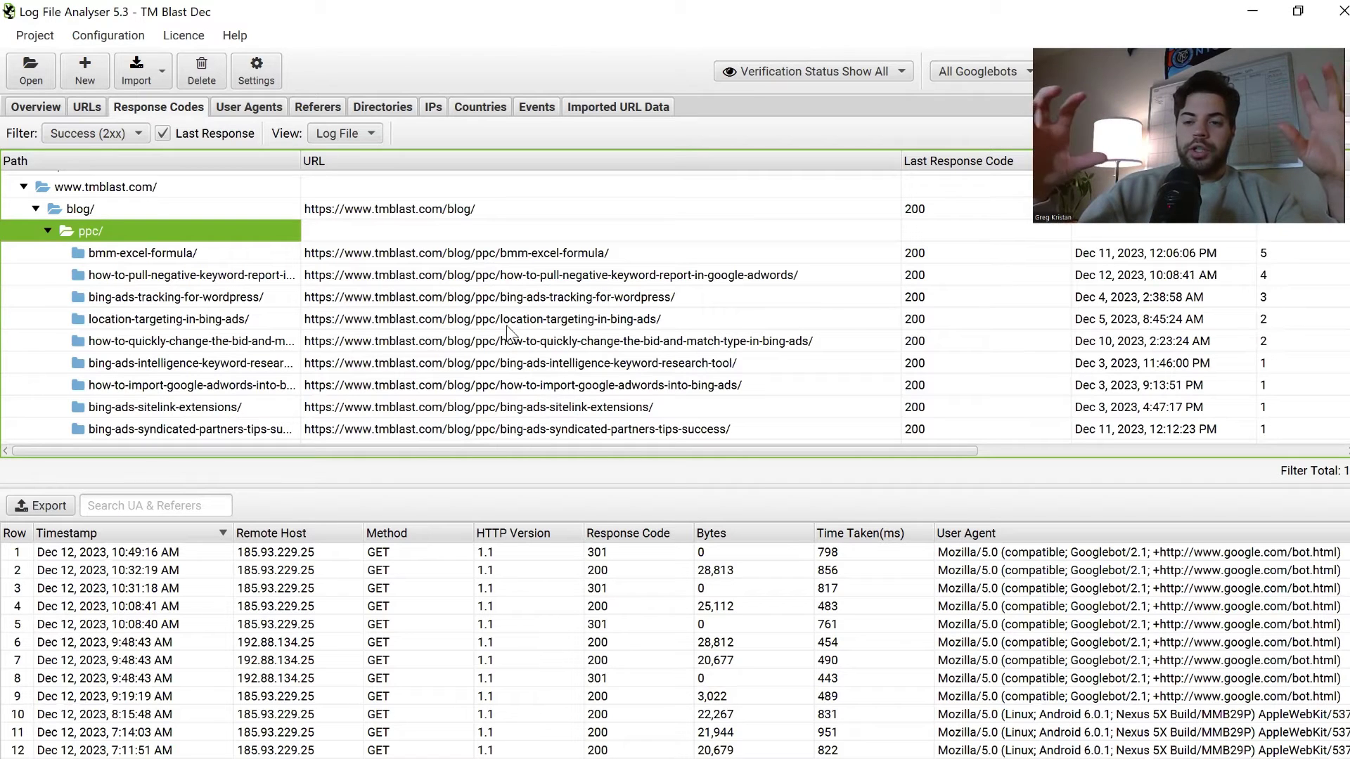